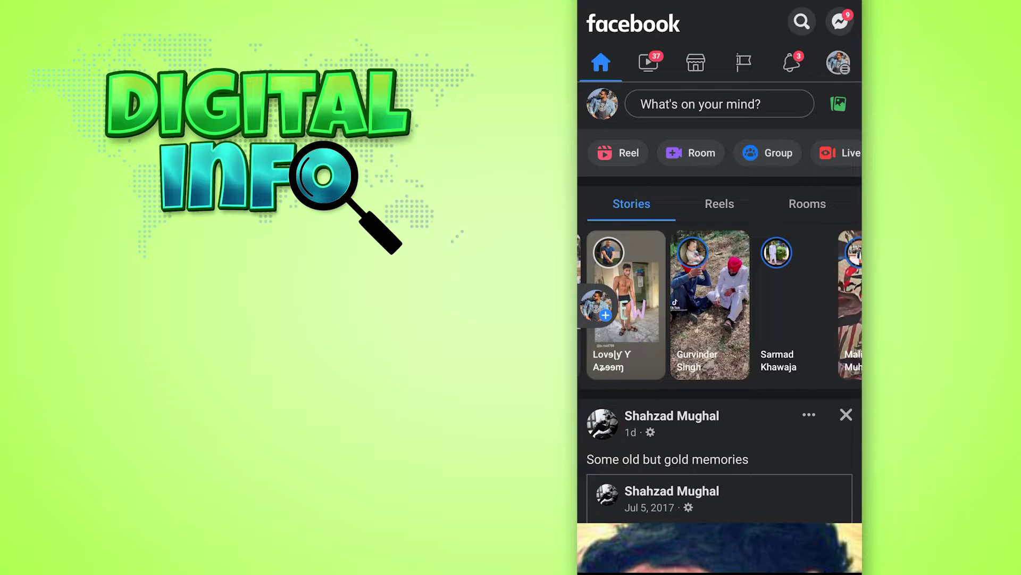
- Go from the home feed through the account menu into Facebook Settings
click(838, 62)
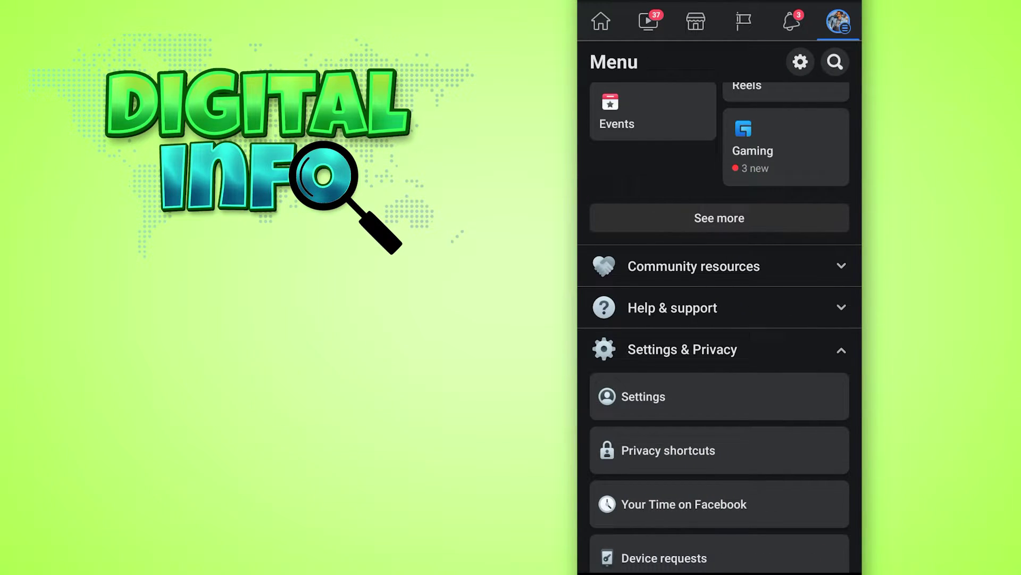
scroll(718, 359, down, 3)
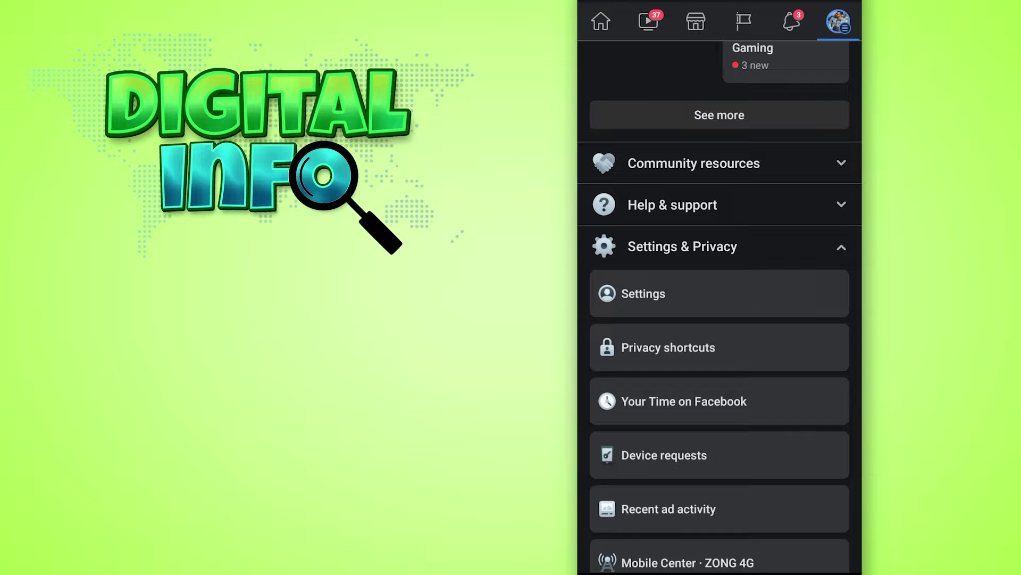
click(719, 294)
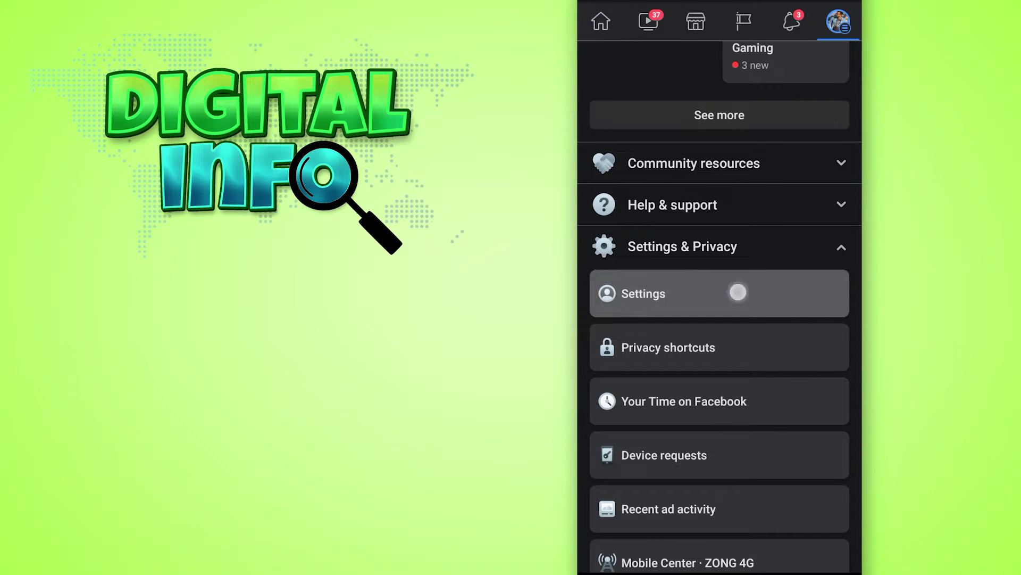
scroll(750, 351, down, 1)
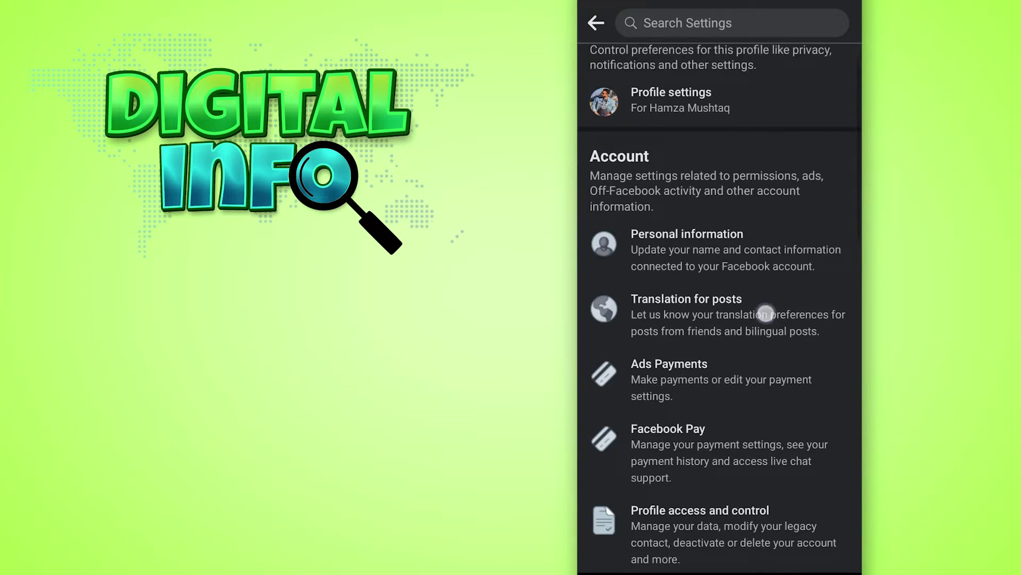
- Select Blocking under the Privacy section of Settings
click(718, 132)
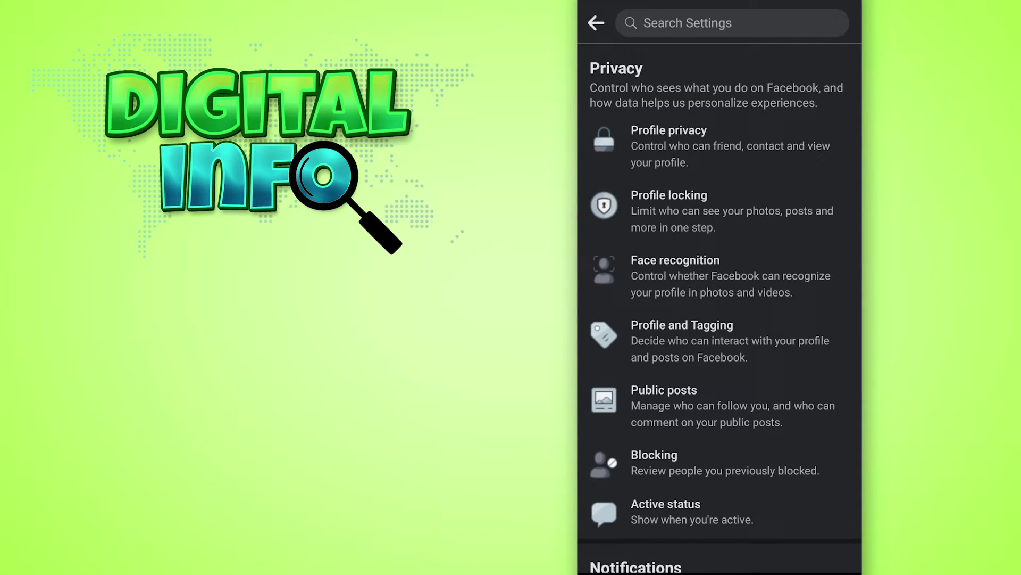
scroll(718, 320, down, 2)
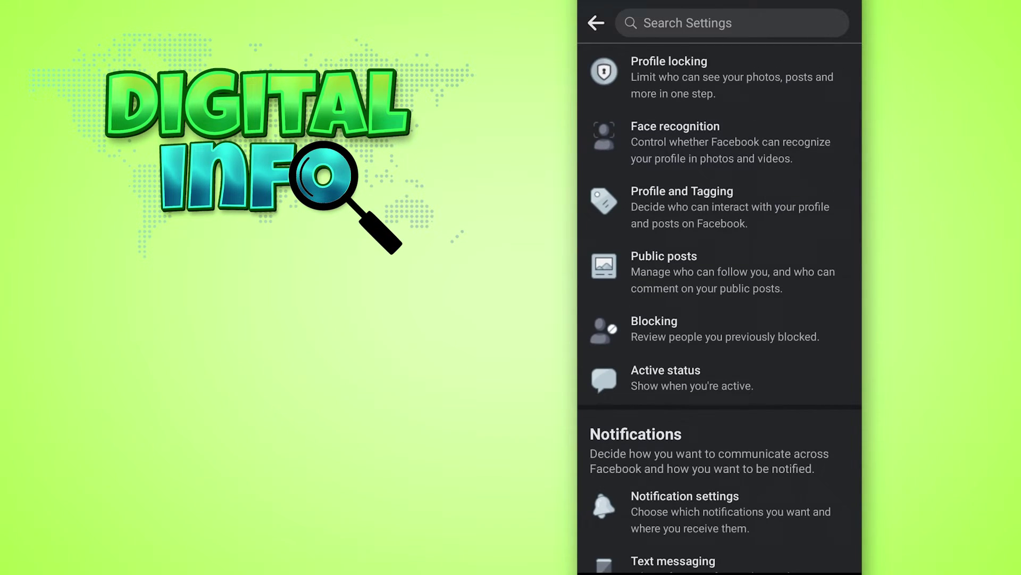